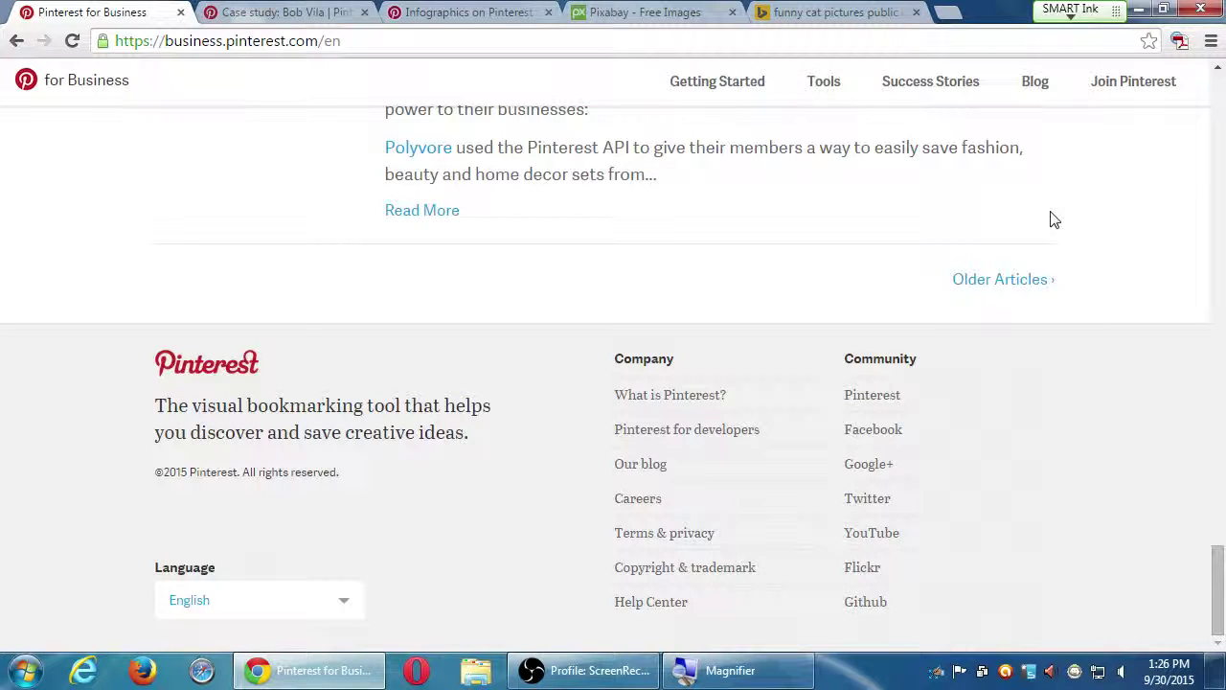
# Open Pinterest's GitHub page from the footer in a new tab, then return to the homepage top.
pyautogui.click(867, 603)
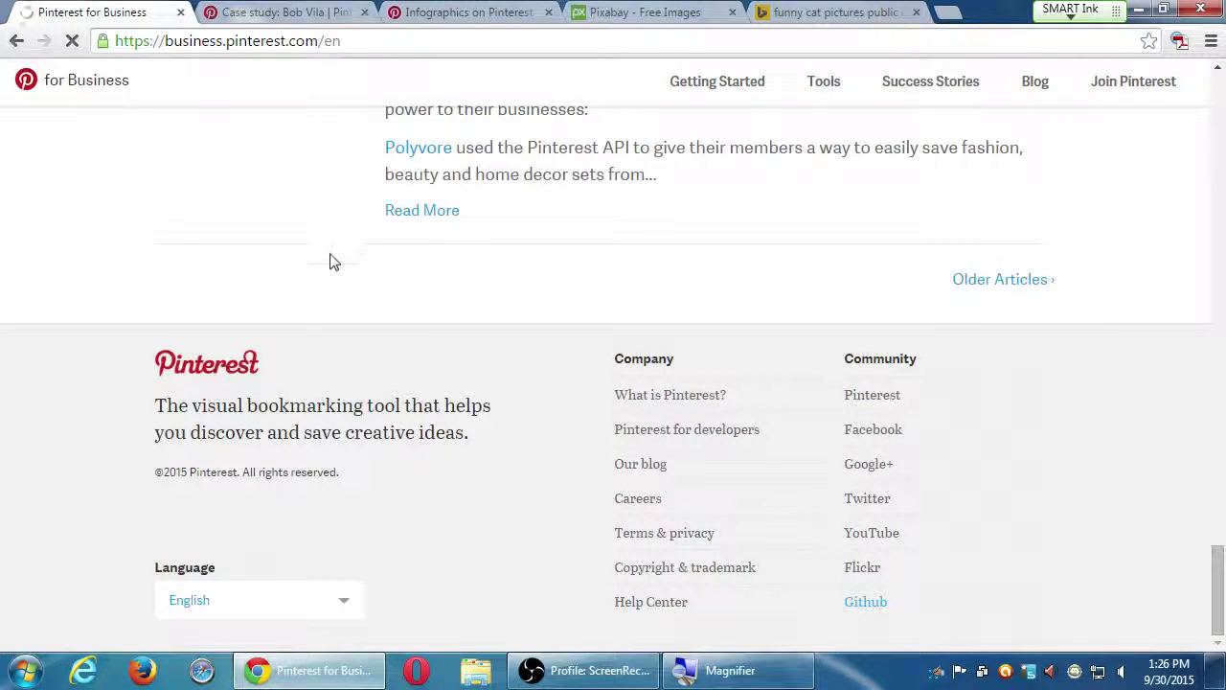
pyautogui.middleClick(865, 604)
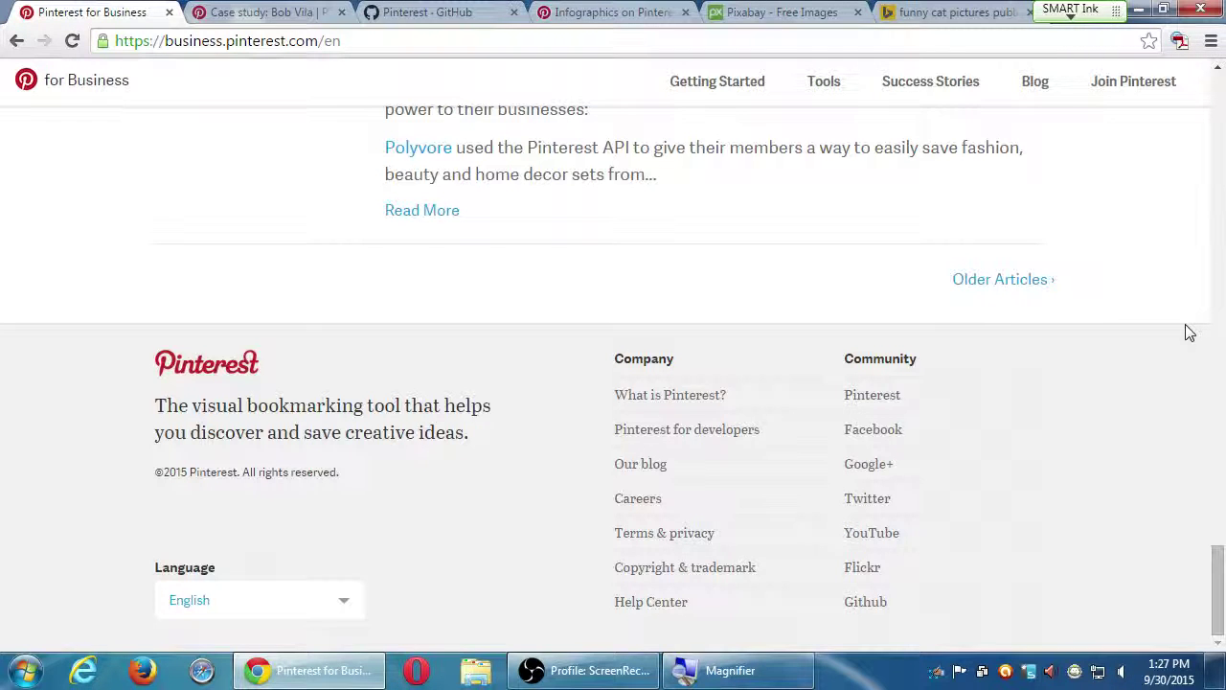
pyautogui.press('Home')
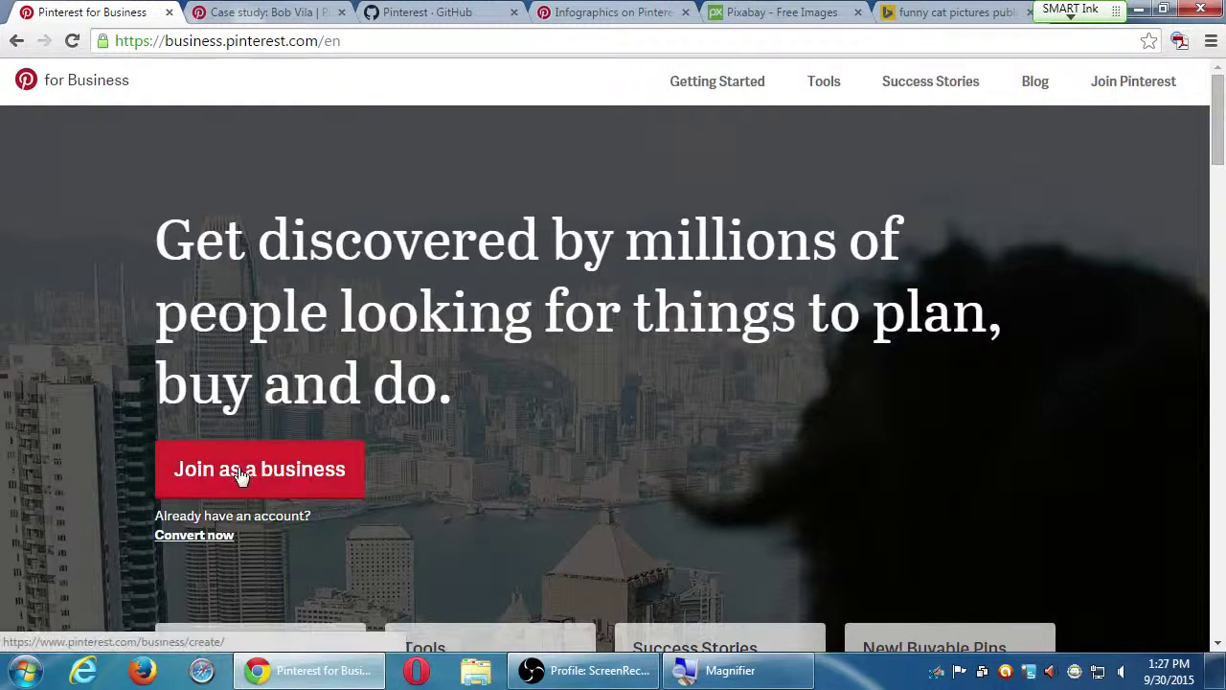
# Open the 'Join as a business' sign-up form, visiting its email, password and business type fields.
pyautogui.click(260, 471)
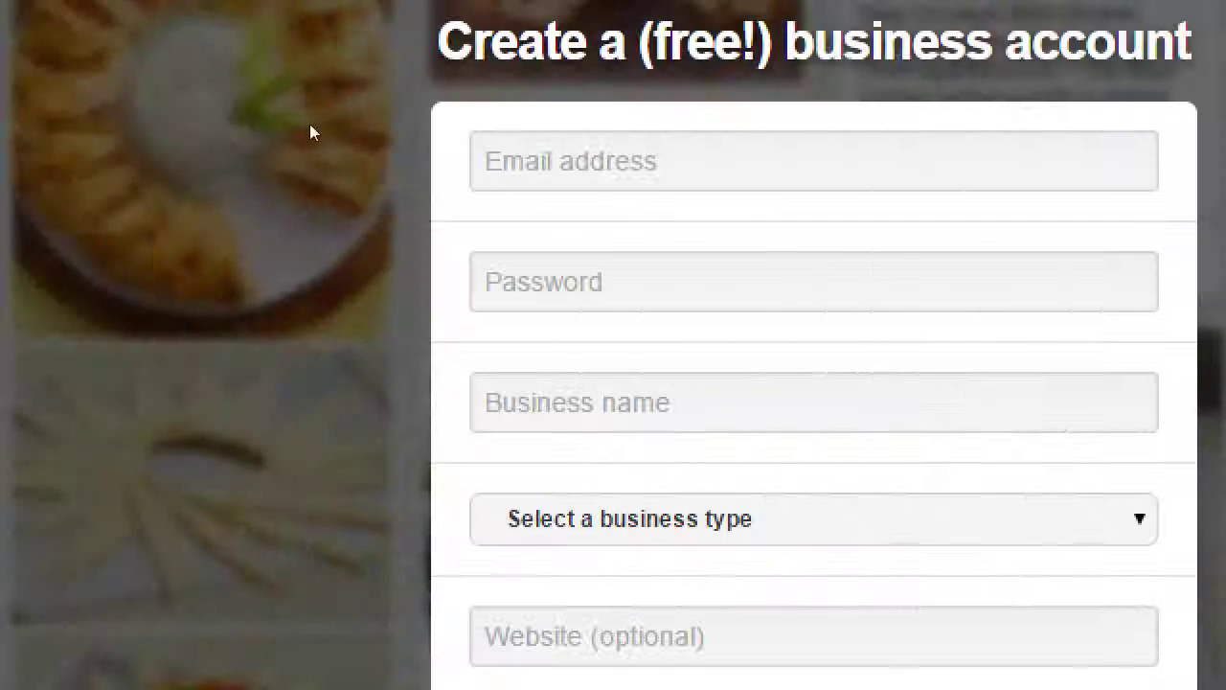
pyautogui.click(477, 178)
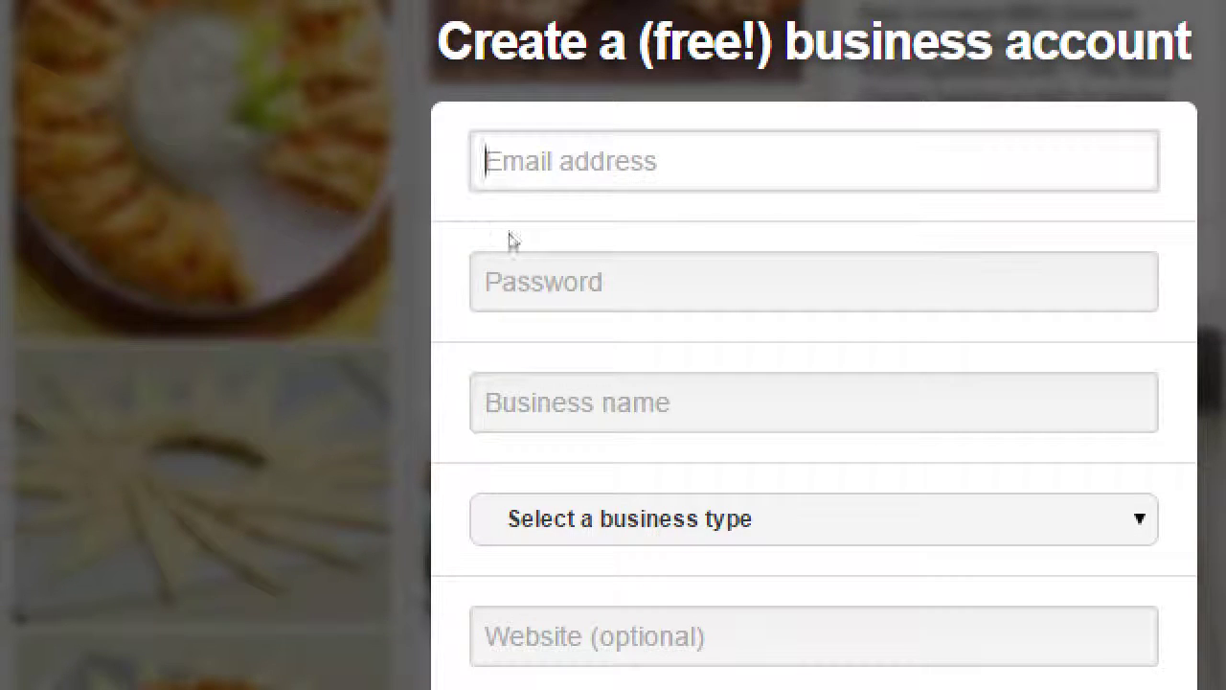
pyautogui.click(482, 253)
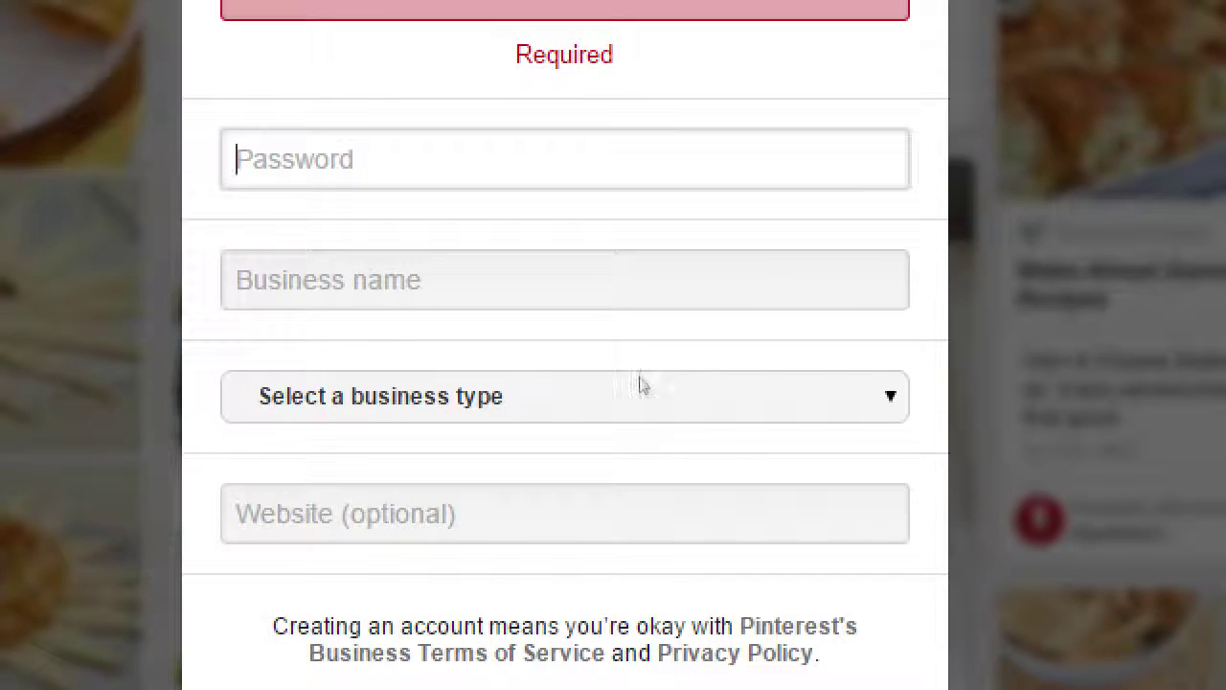
pyautogui.click(638, 399)
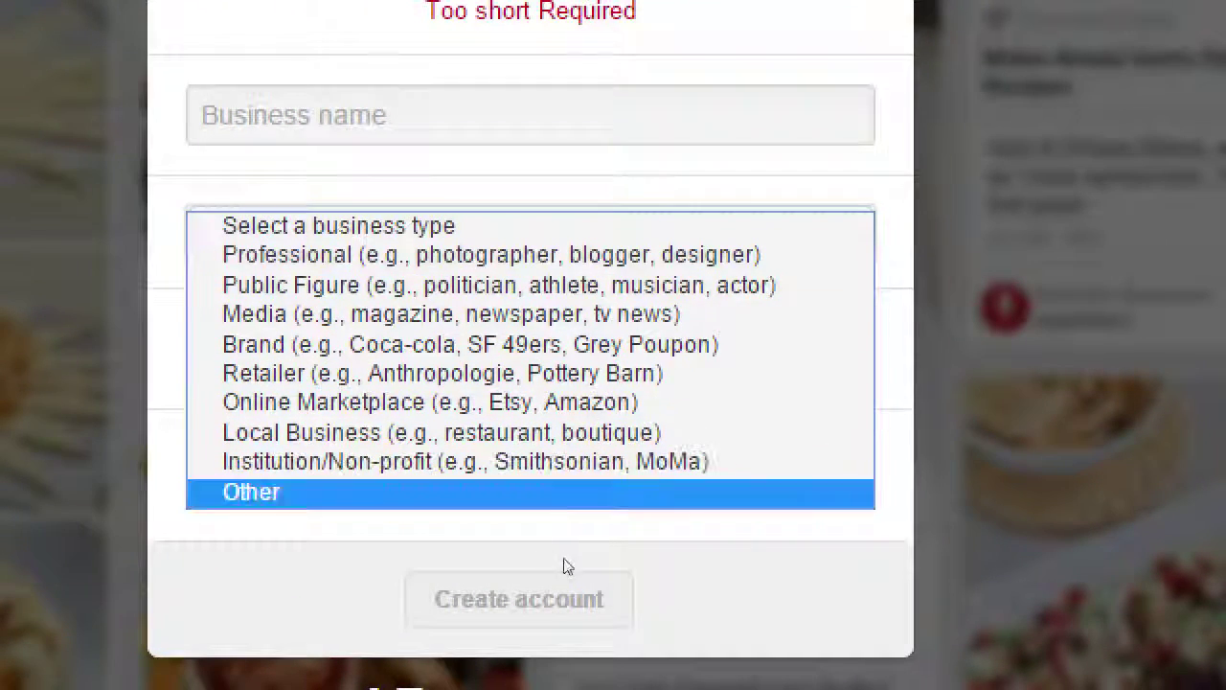
pyautogui.press('Up')
pyautogui.press('Up')
pyautogui.press('Up')
pyautogui.press('Up')
pyautogui.press('Up')
pyautogui.press('Up')
pyautogui.press('Up')
pyautogui.press('Up')
pyautogui.press('Up')
pyautogui.press('Return')
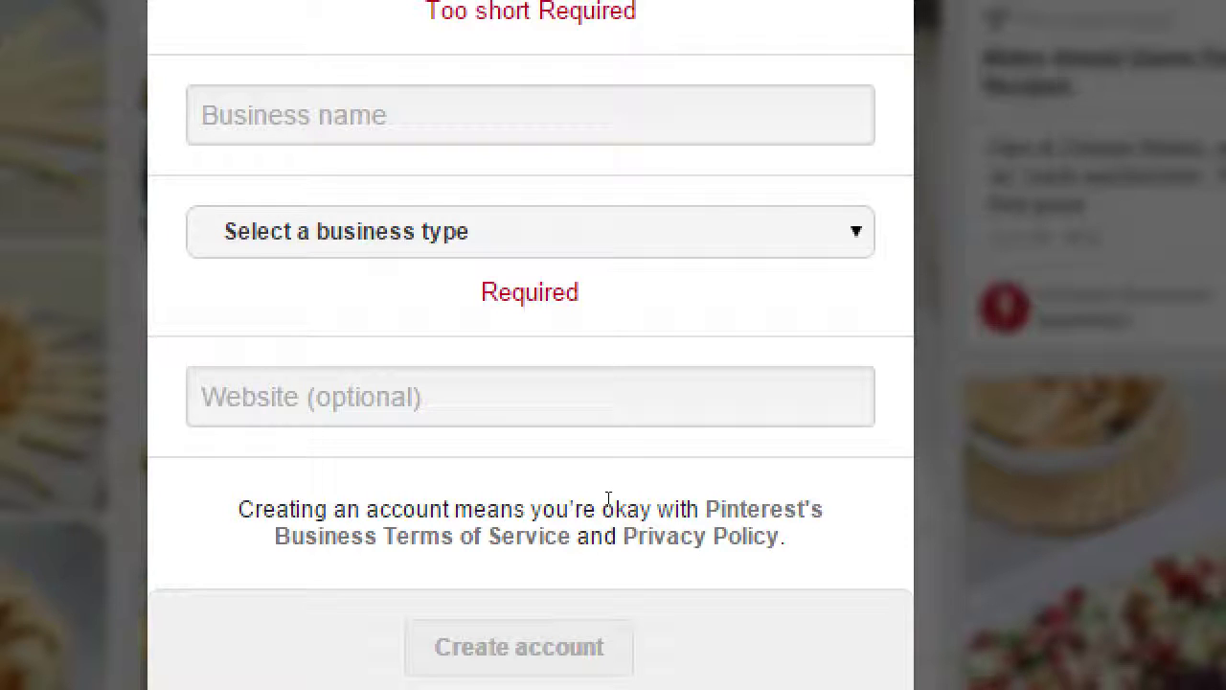
pyautogui.press('super+minus')
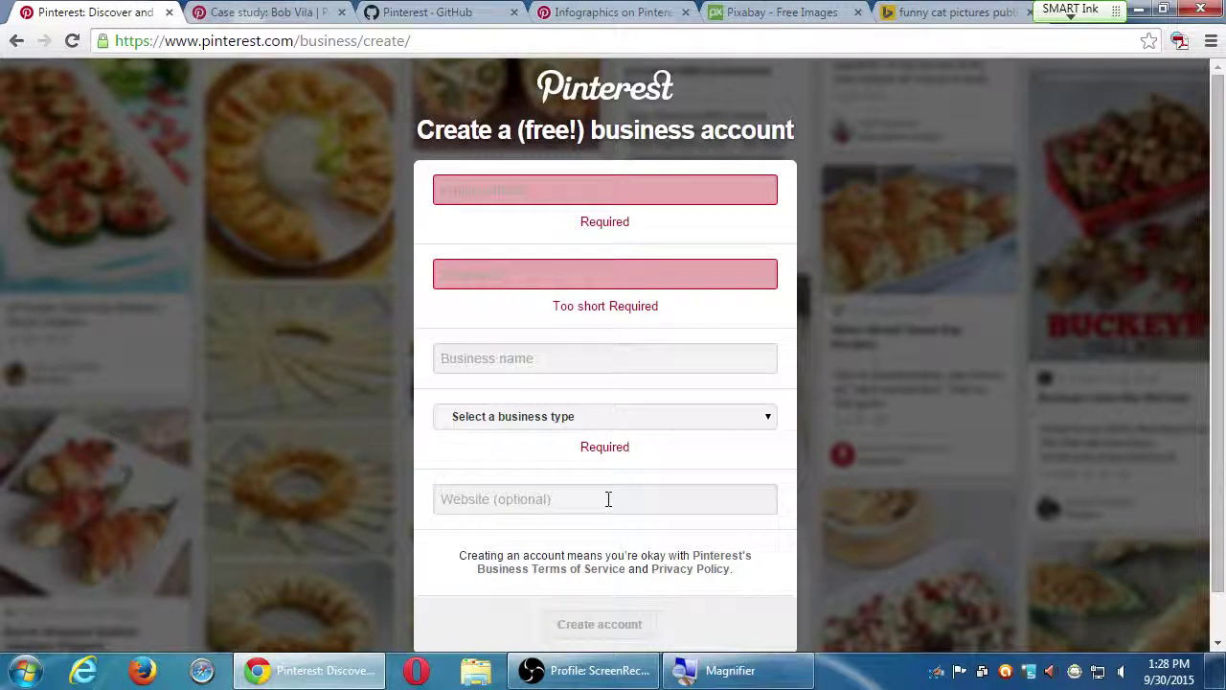
# Enter the sign-up email address and the account password.
pyautogui.click(564, 188)
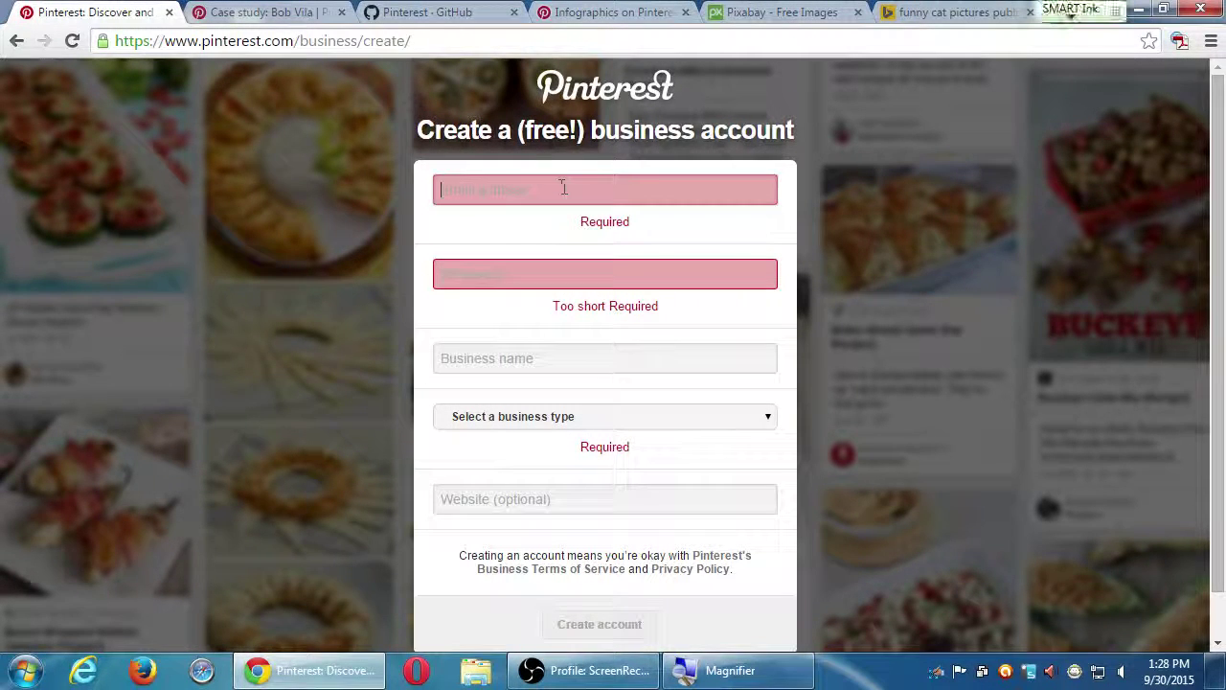
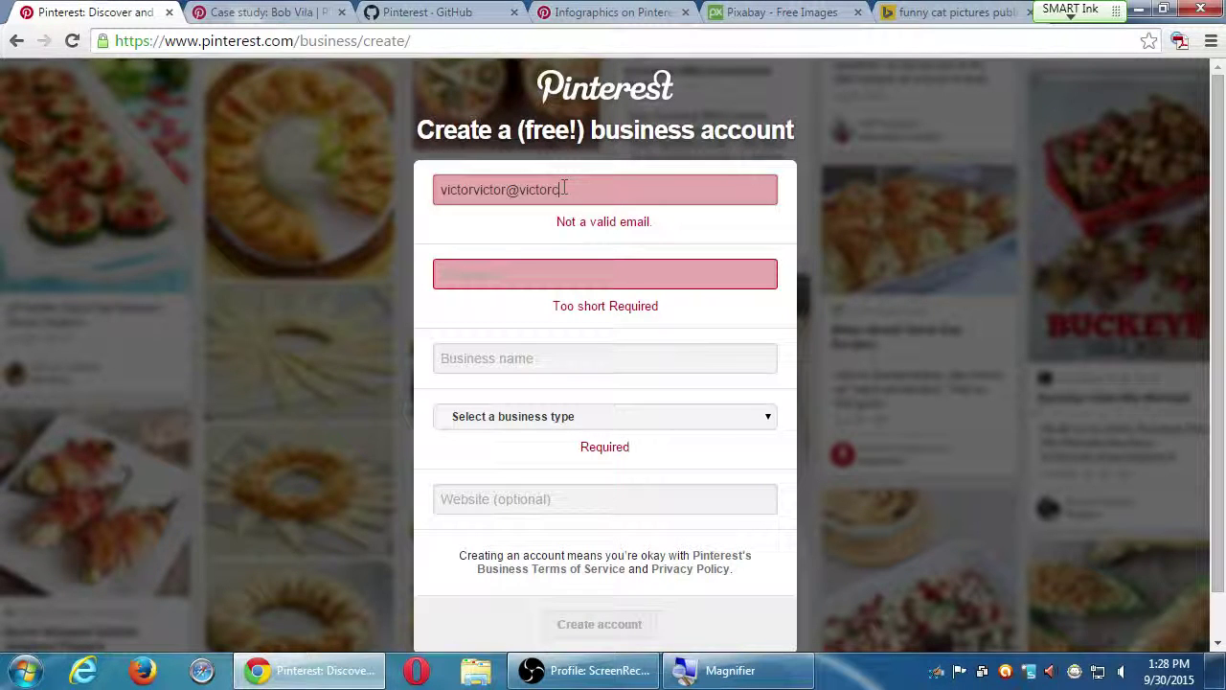
pyautogui.press('Tab')
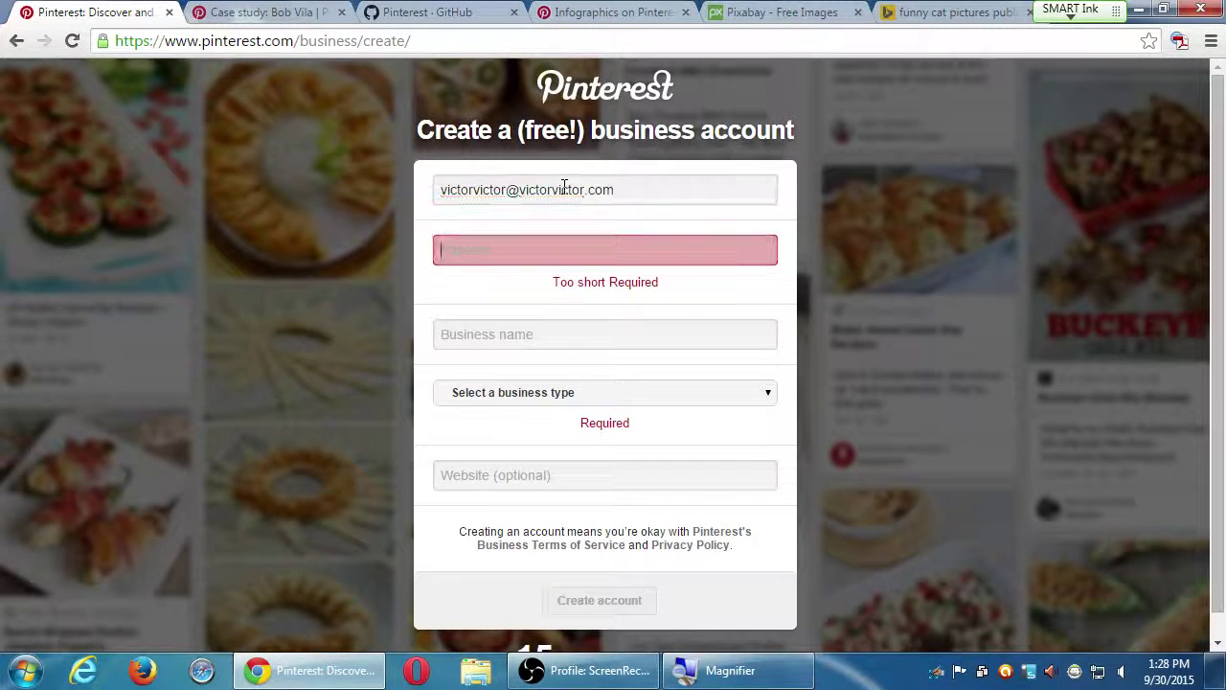
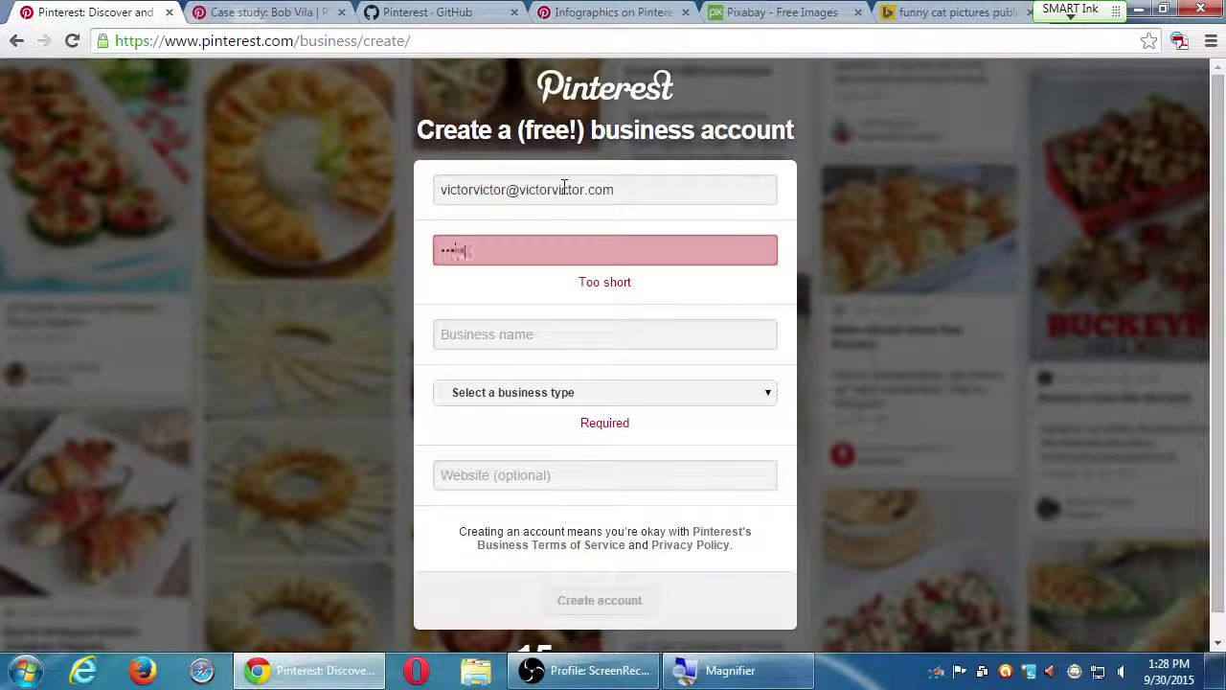
# Enter the business name 'Victor's Bakery' and expand the business type list.
pyautogui.press('Tab')
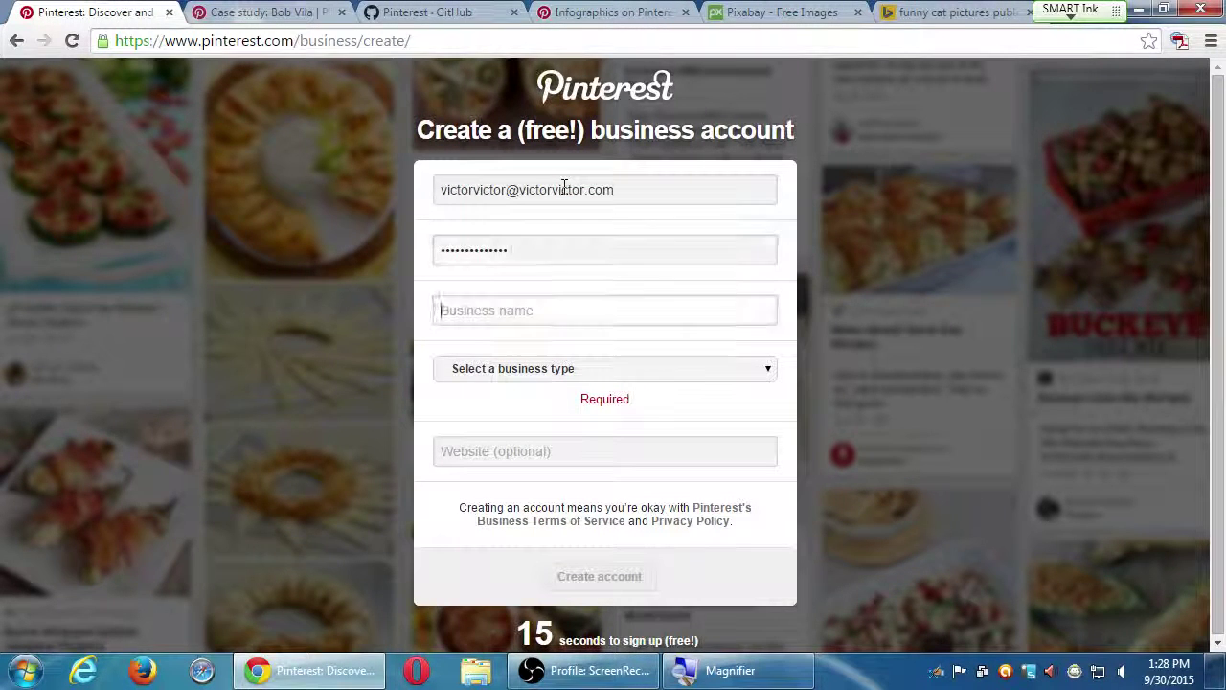
pyautogui.write("Victor's E")
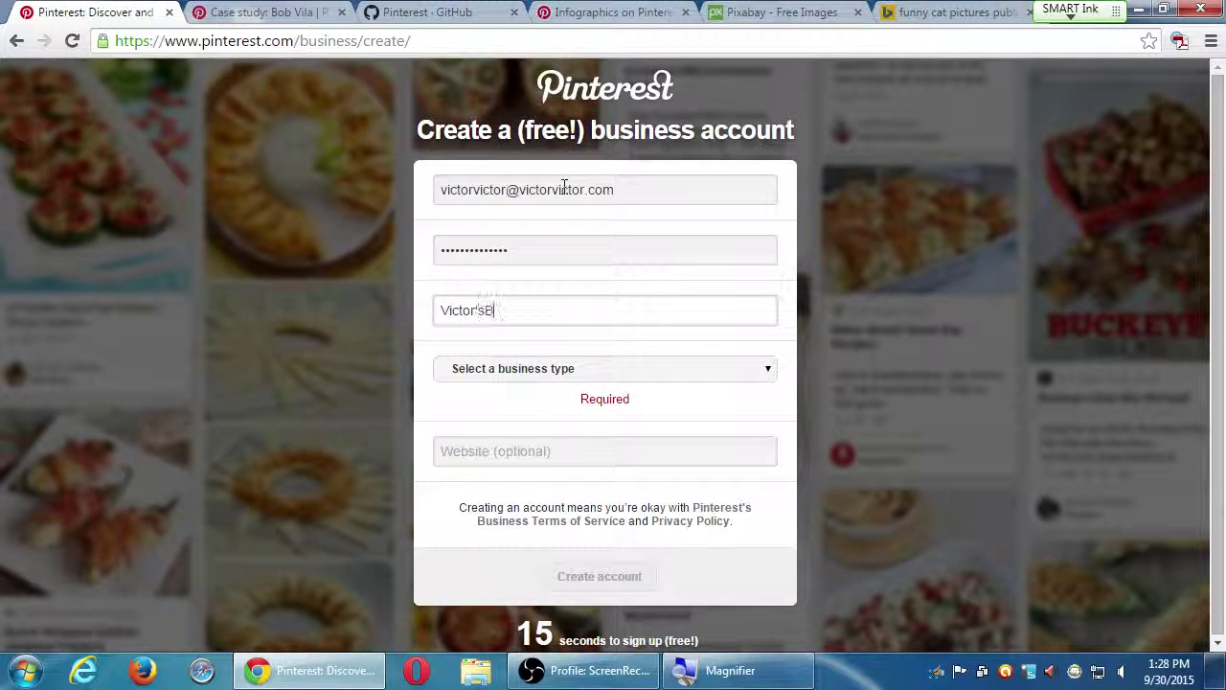
pyautogui.press('BackSpace')
pyautogui.write('Bakery')
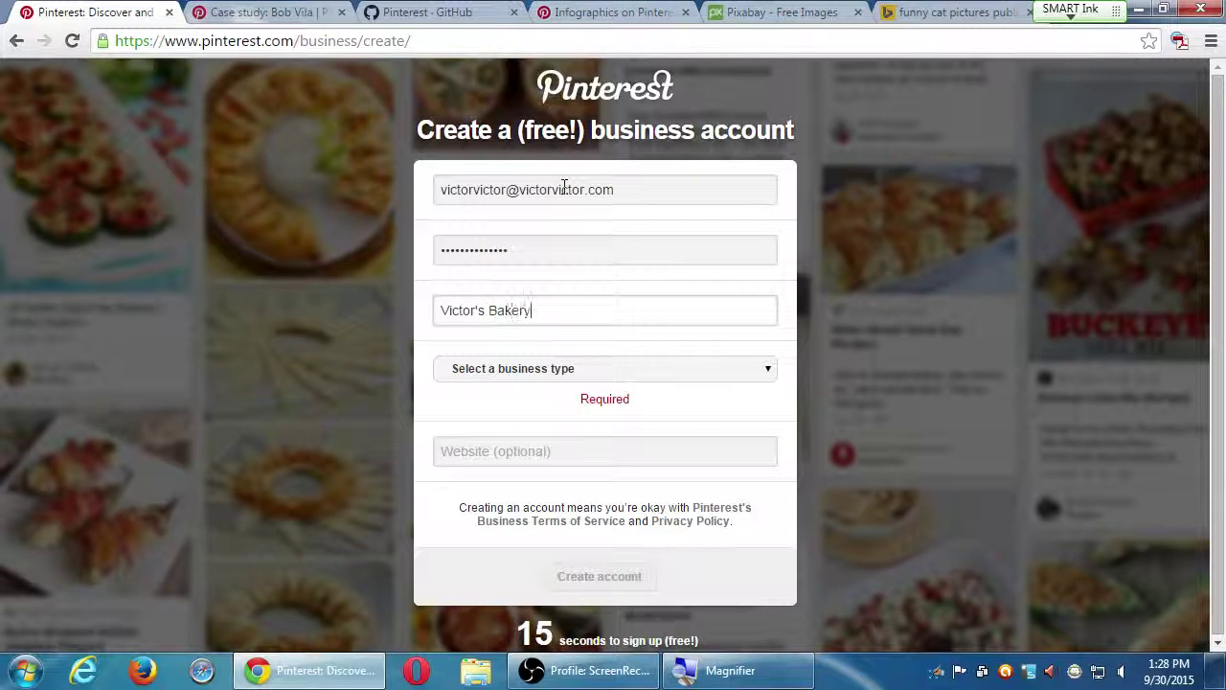
pyautogui.click(517, 373)
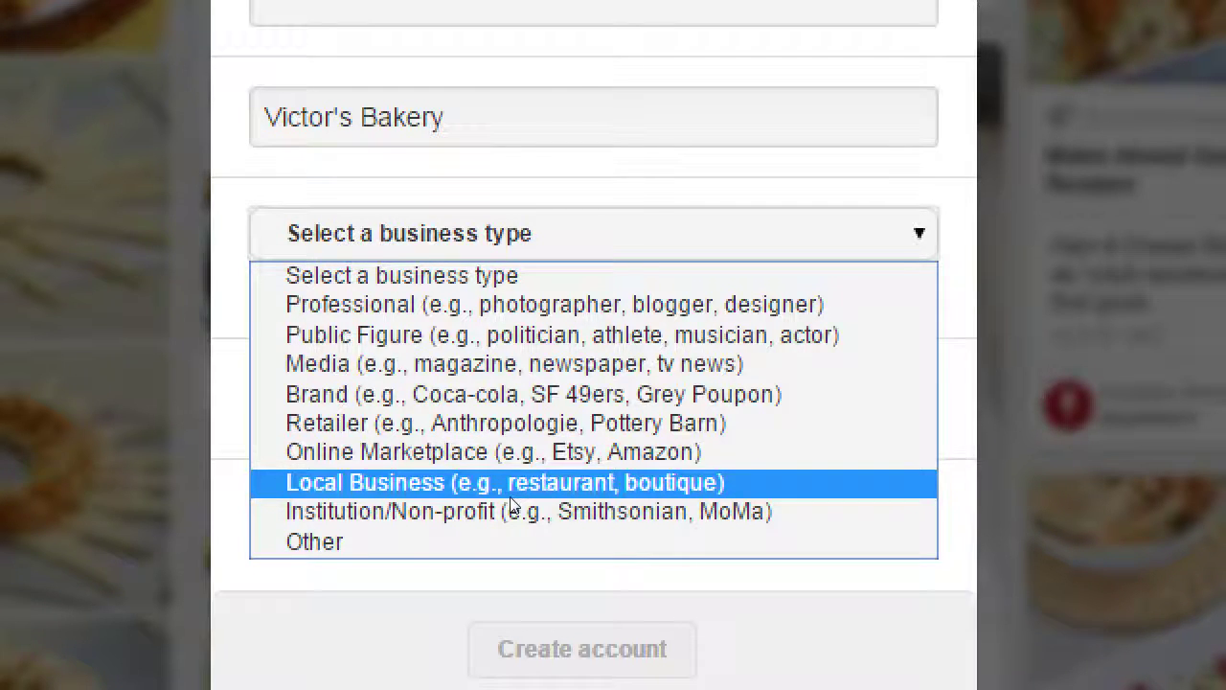
# Choose 'Local Business (e.g., restaurant, boutique)' as the business type and create the account.
pyautogui.click(510, 495)
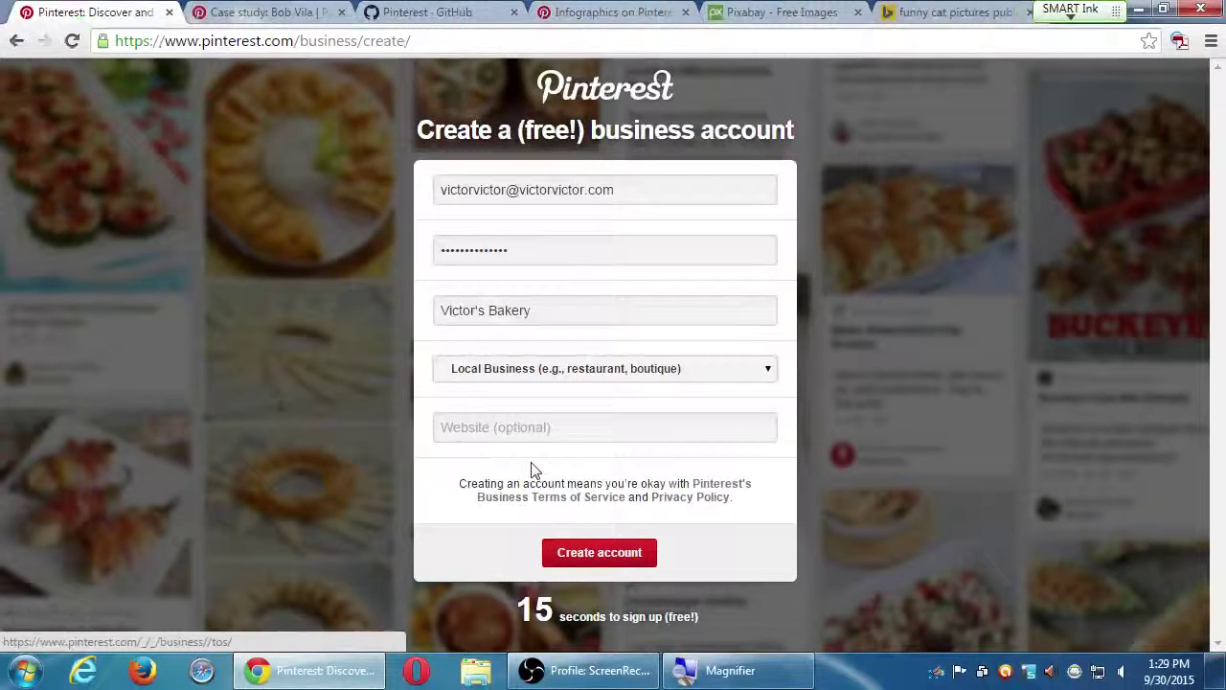
pyautogui.click(642, 560)
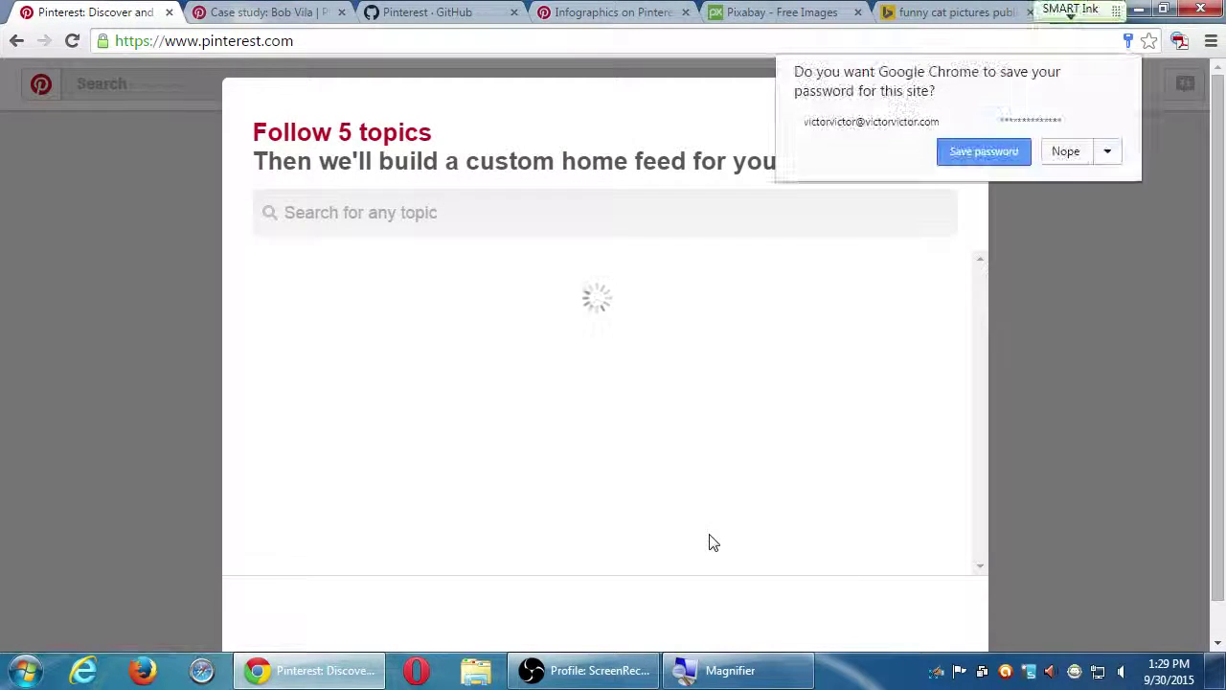
# Answer 'Nope' to Chrome's offer to save the password.
pyautogui.click(1080, 158)
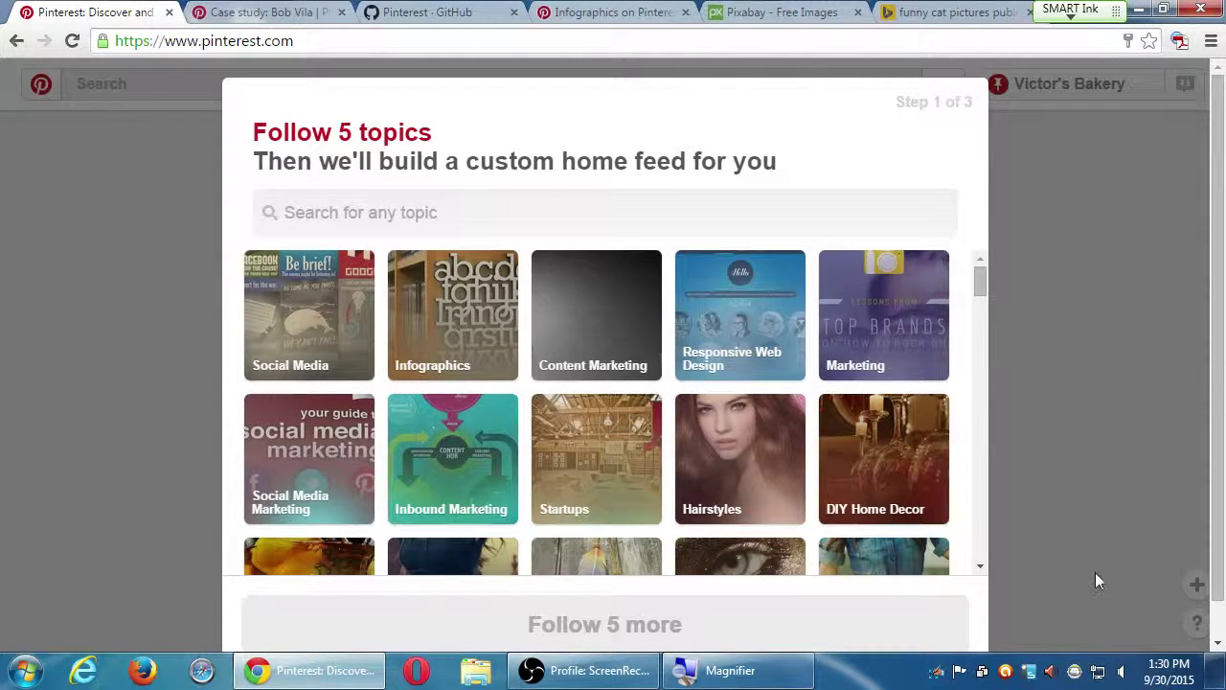
pyautogui.scroll(-5, 980, 558)
pyautogui.scroll(-15, 980, 558)
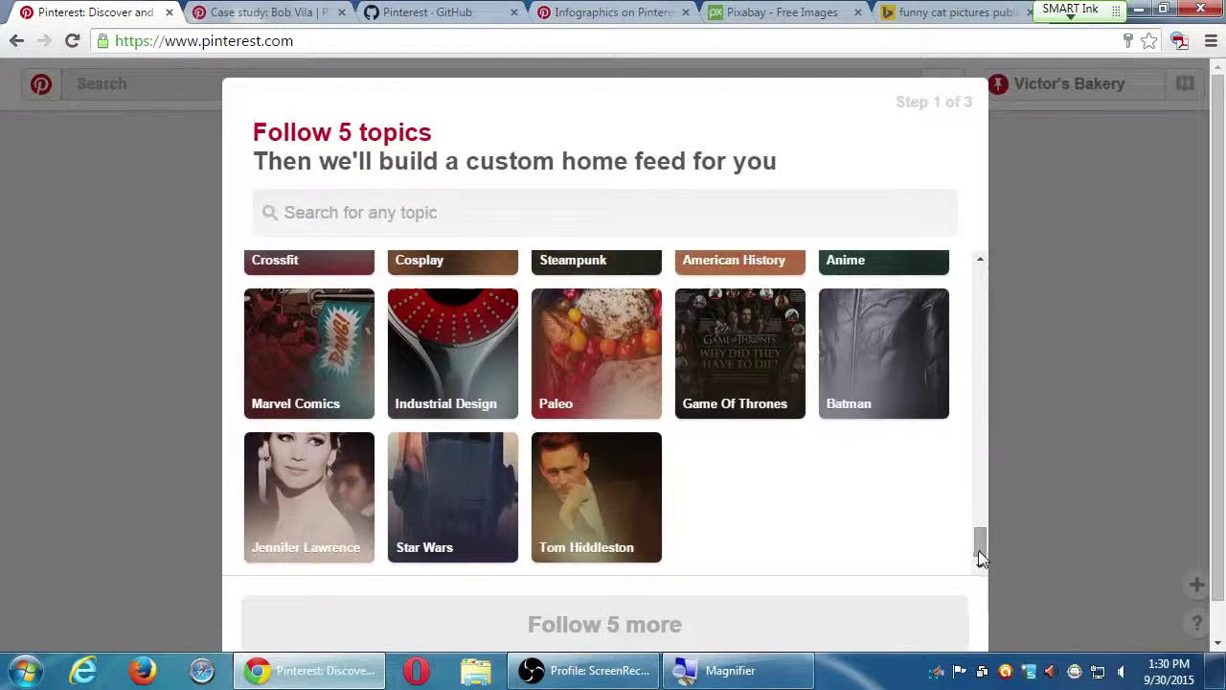
pyautogui.moveTo(979, 555)
pyautogui.mouseDown()
pyautogui.moveTo(978, 383)
pyautogui.moveTo(976, 567)
pyautogui.mouseUp()
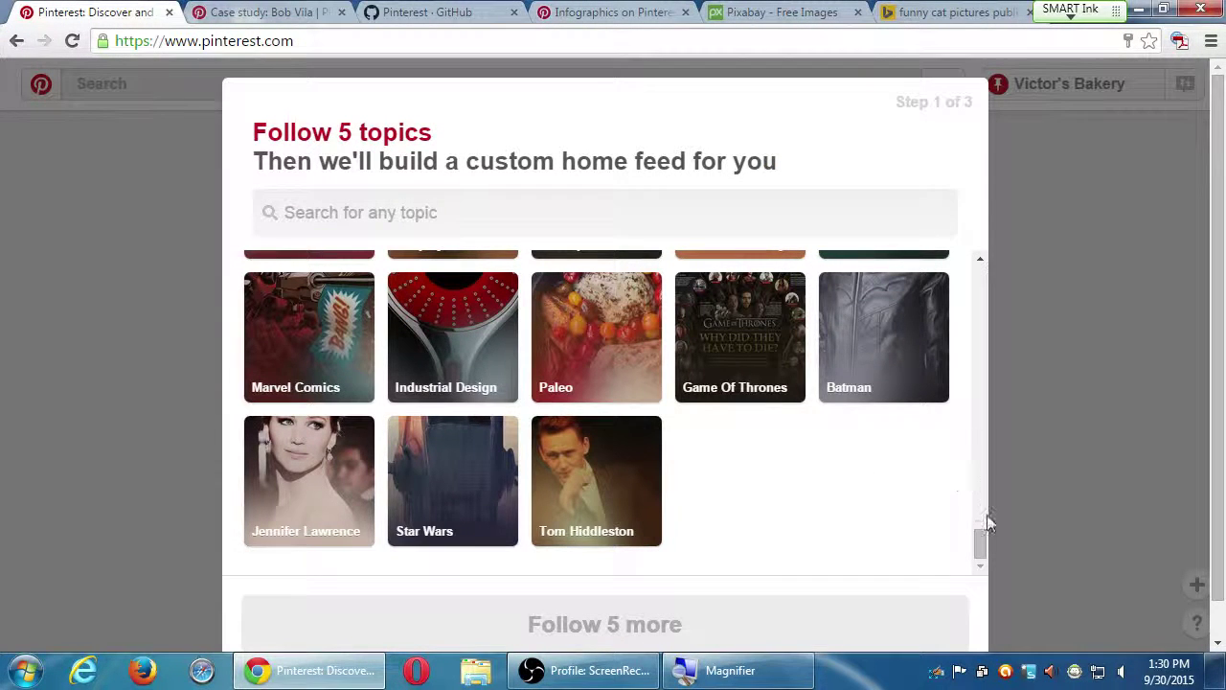
pyautogui.moveTo(983, 538); pyautogui.dragTo(981, 543)
pyautogui.moveTo(985, 548); pyautogui.dragTo(958, 278)
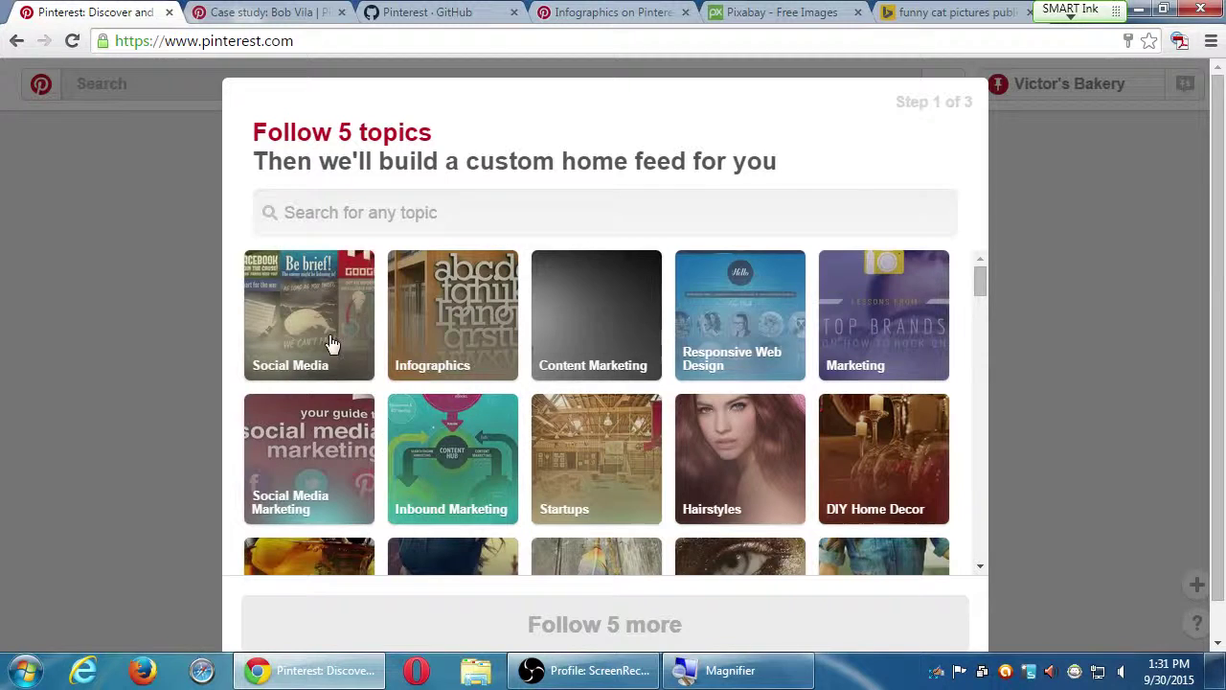
pyautogui.click(980, 571)
pyautogui.click(980, 571)
pyautogui.click(980, 571)
pyautogui.click(981, 571)
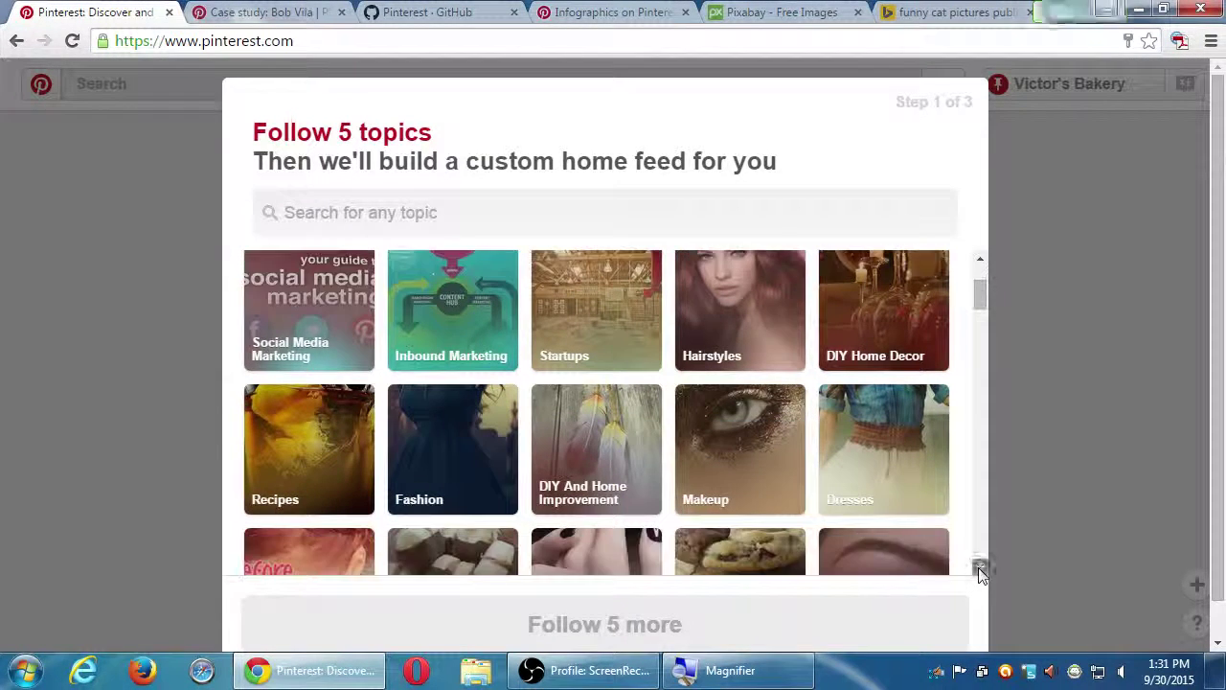